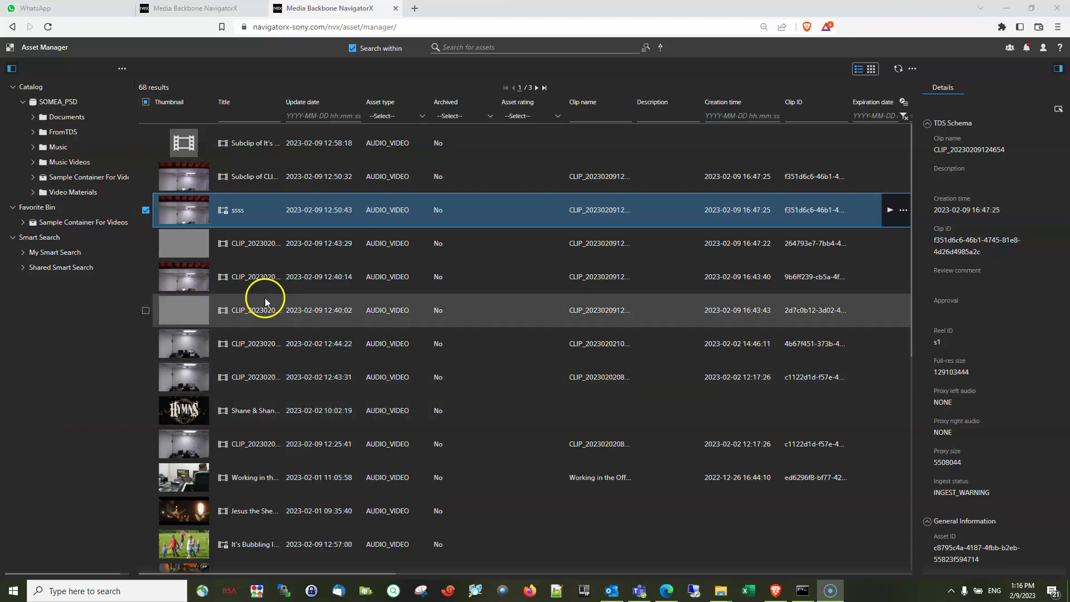
pyautogui.click(912, 69)
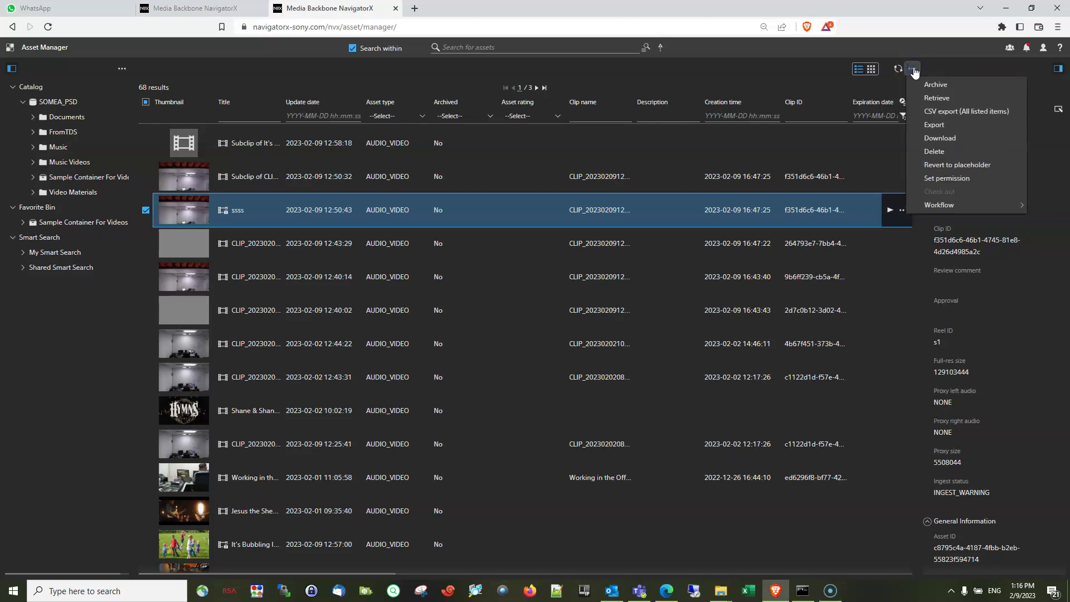
pyautogui.click(951, 158)
pyautogui.click(280, 248)
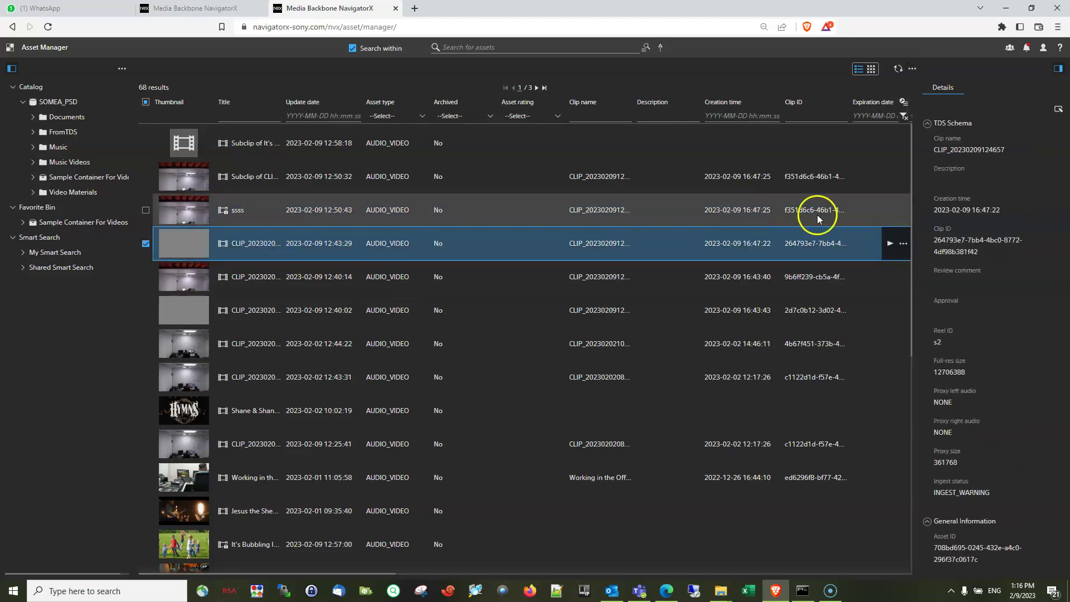
pyautogui.click(913, 68)
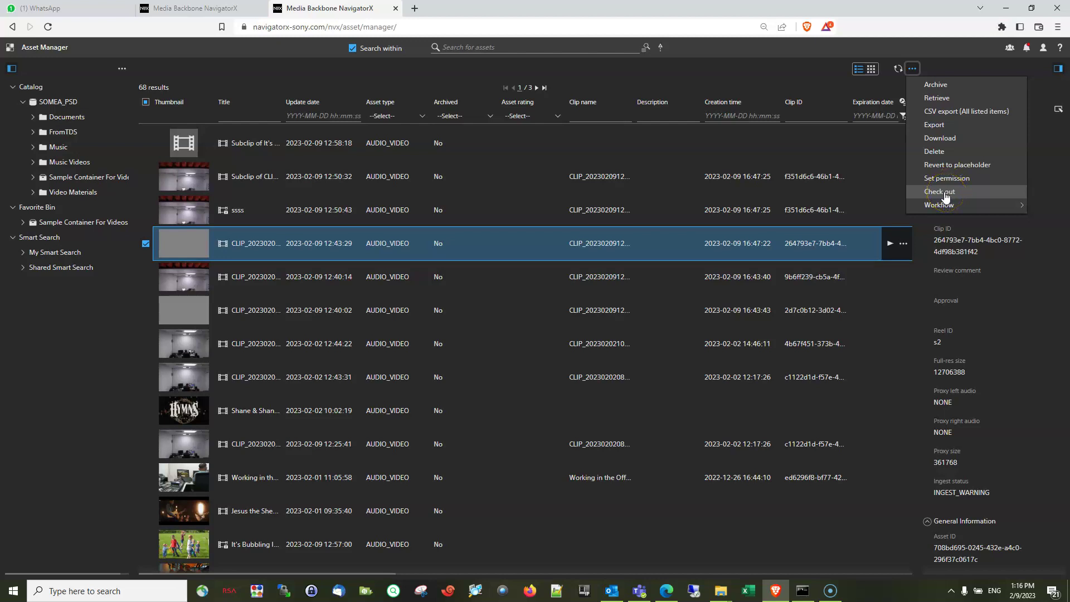
pyautogui.moveTo(942, 204)
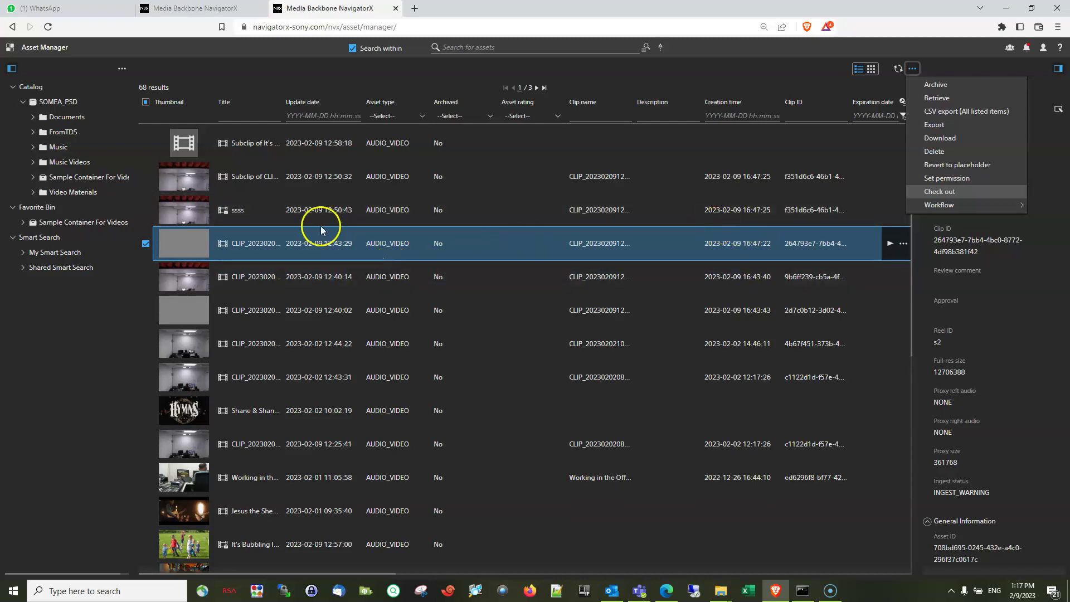
pyautogui.click(323, 210)
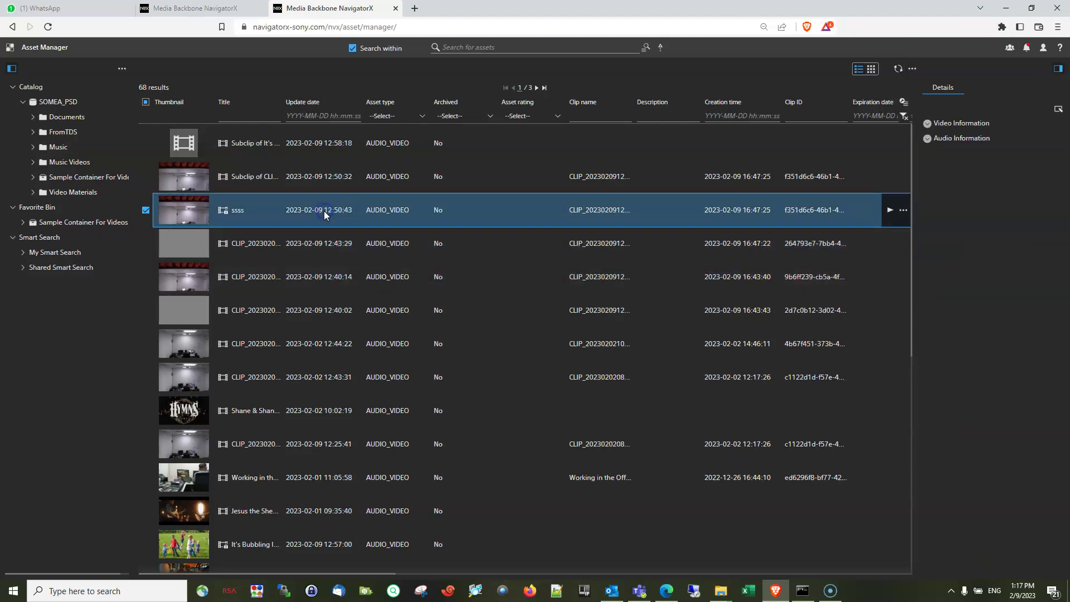
pyautogui.click(308, 213)
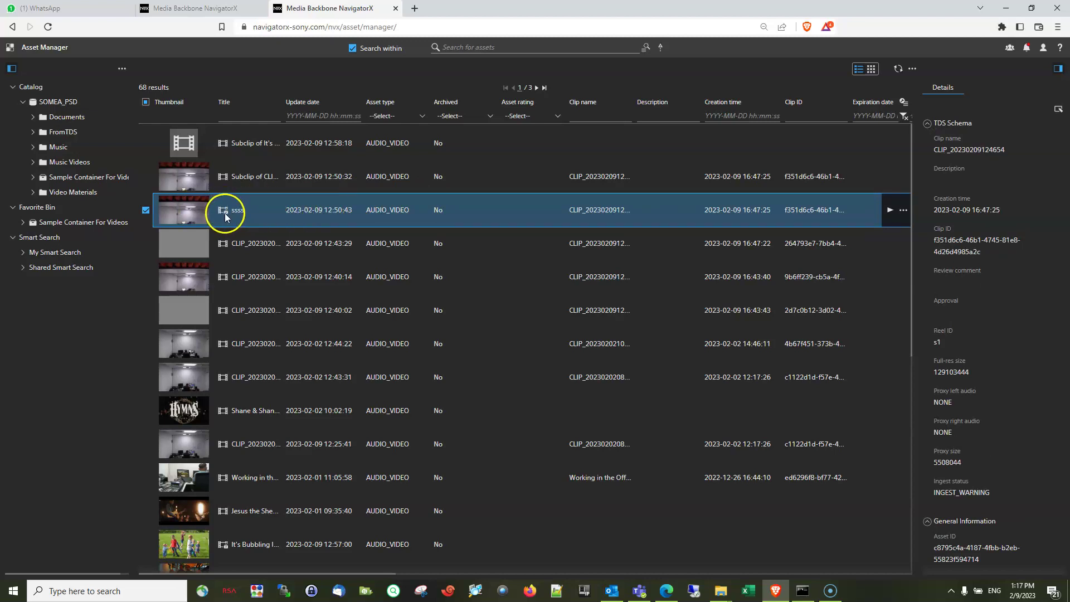
# Try to permanently delete the "It's Bubbling In My Soul!" asset together with its physical files
pyautogui.click(236, 547)
pyautogui.scroll(-3, 245, 506)
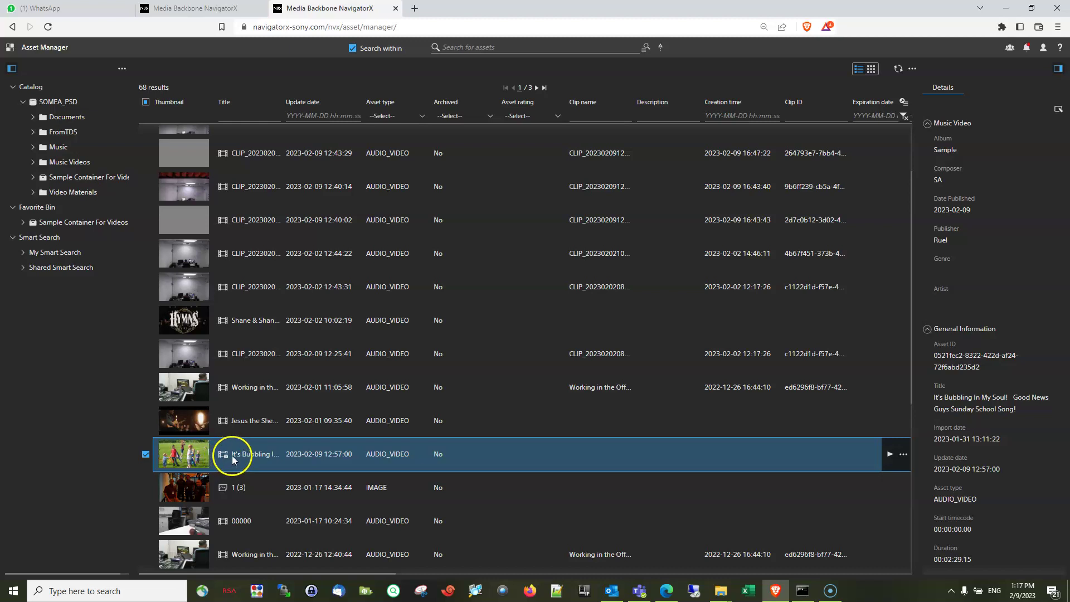
pyautogui.scroll(-1, 232, 456)
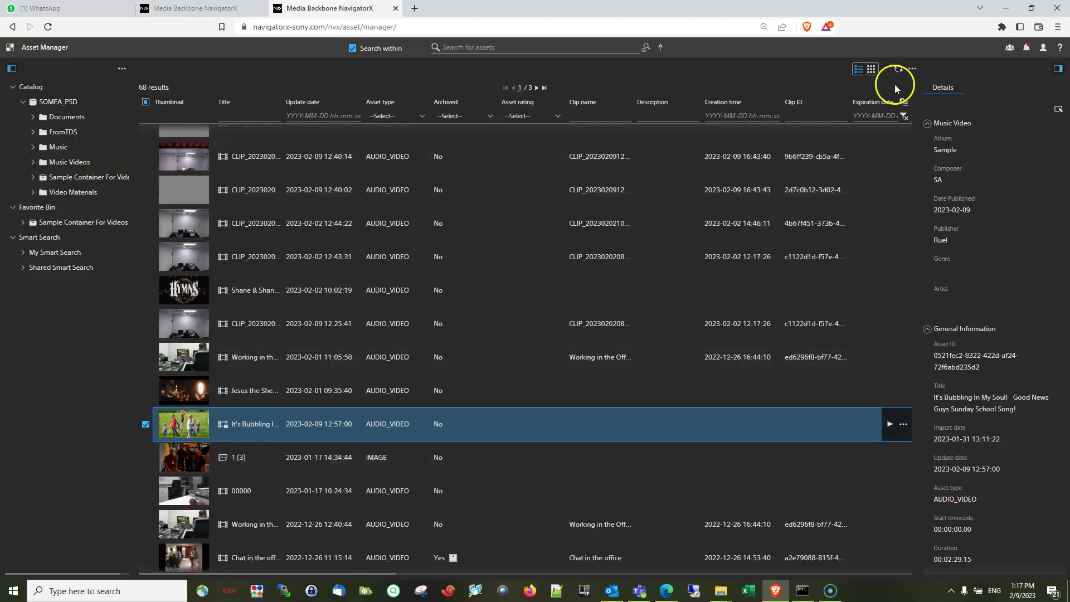
pyautogui.click(913, 69)
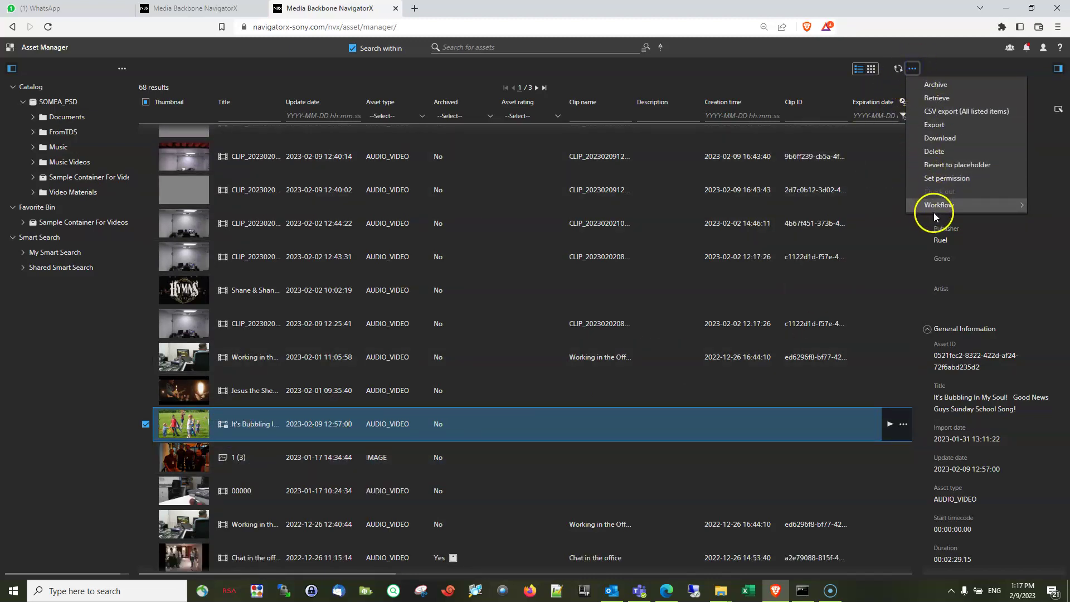
pyautogui.click(938, 151)
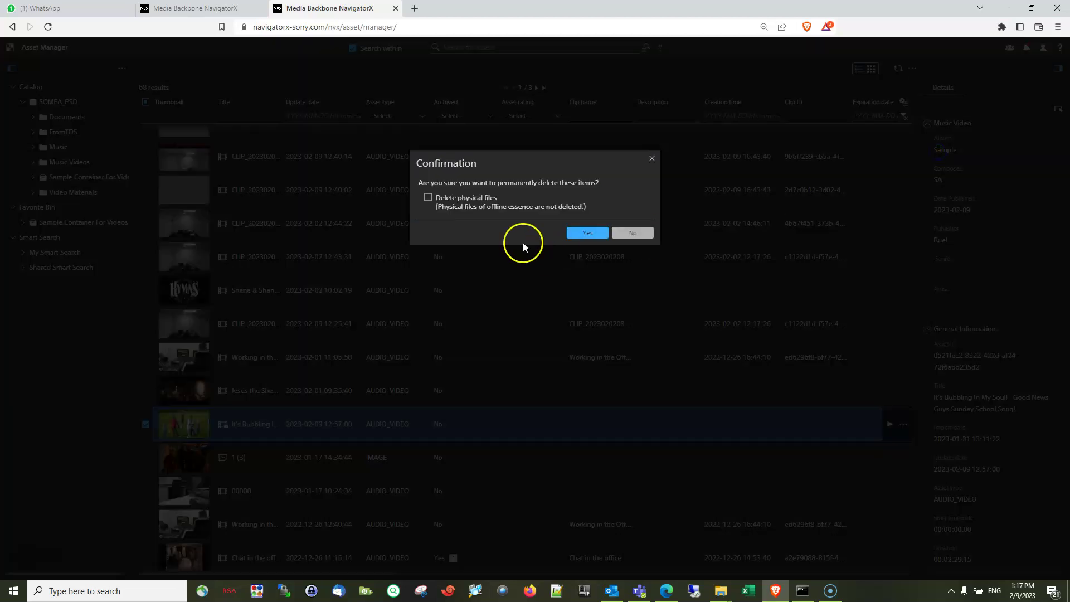
pyautogui.click(468, 197)
pyautogui.click(581, 237)
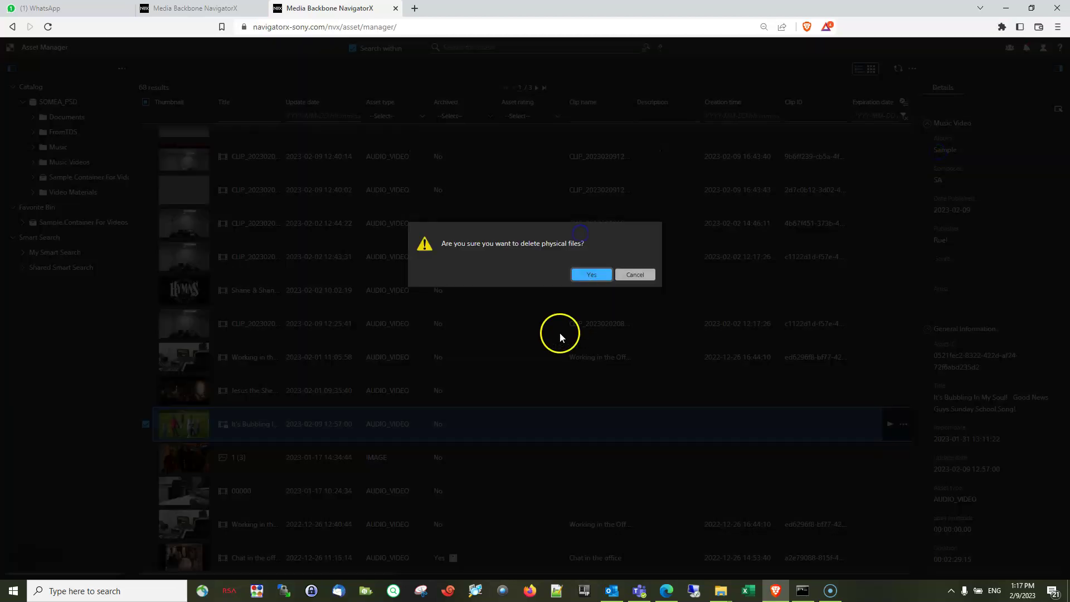
pyautogui.click(580, 276)
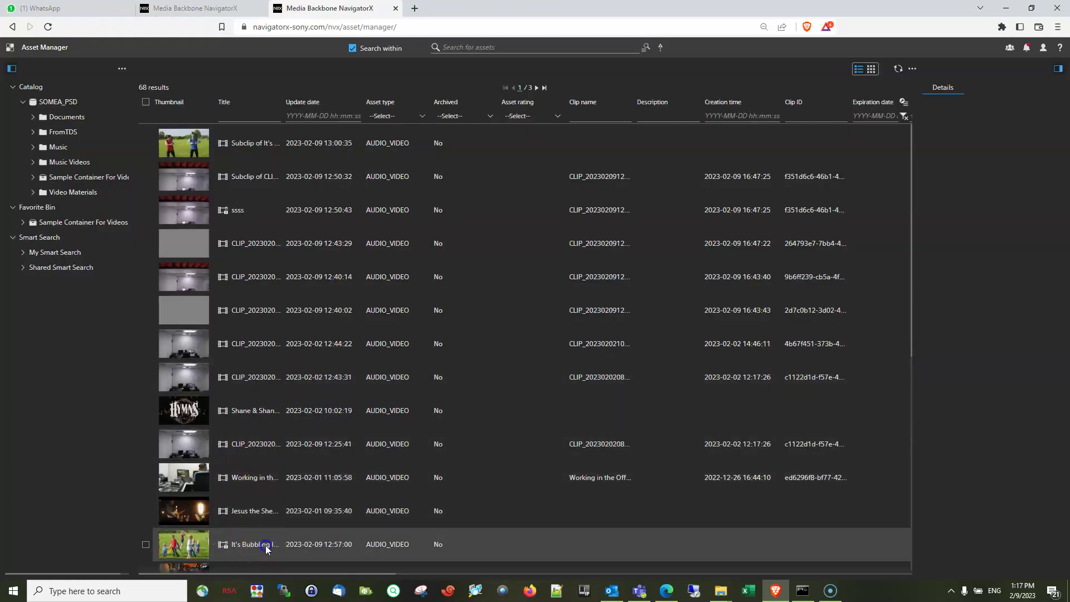
pyautogui.click(250, 543)
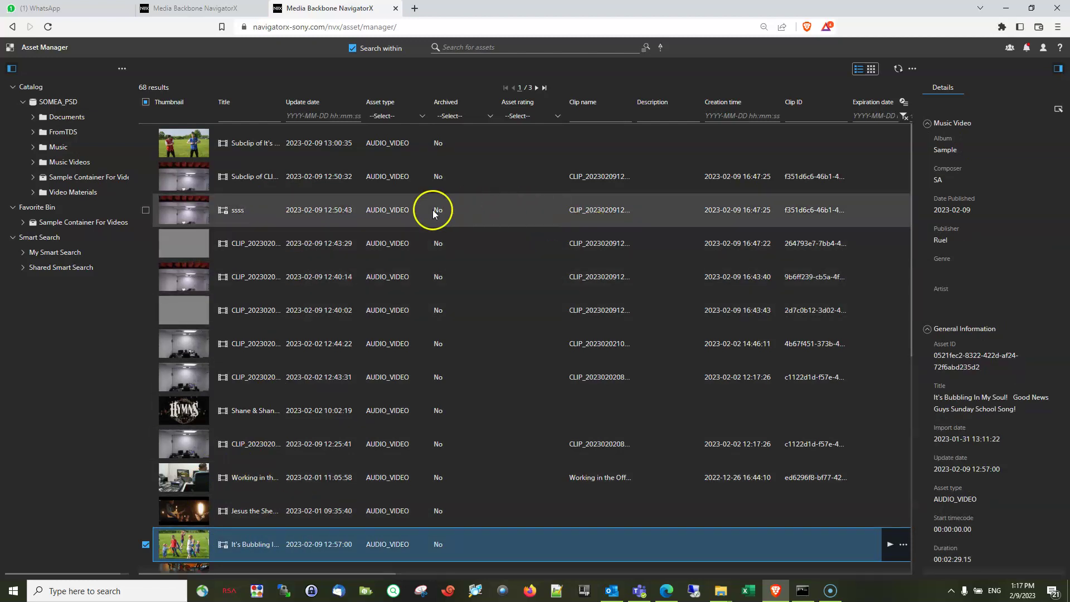
# Review the Distribute and Rename submission options for the ssss asset and cancel without submitting
pyautogui.click(330, 210)
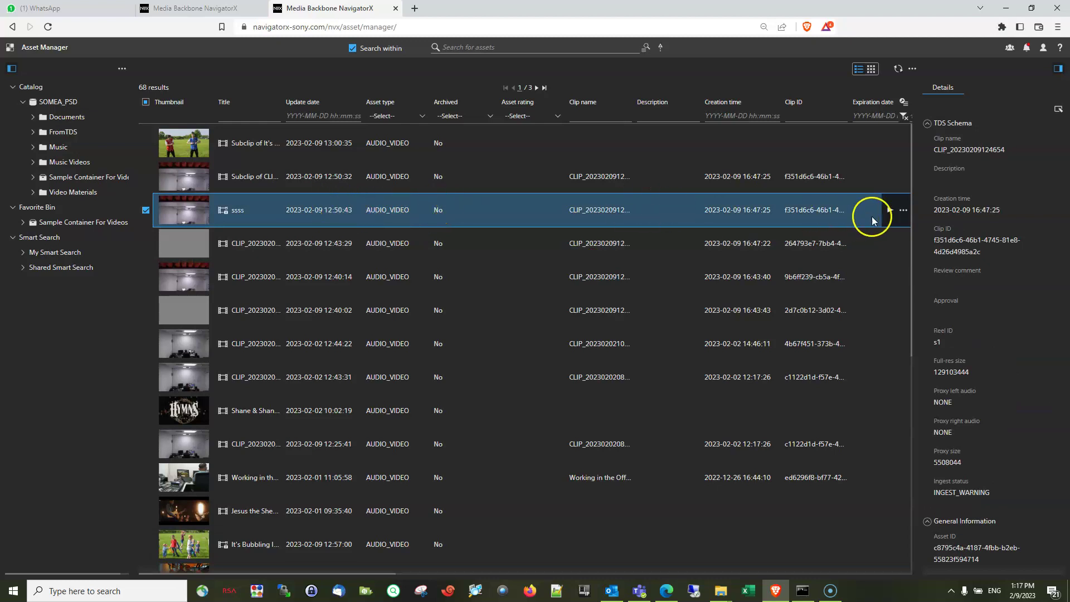
pyautogui.click(903, 212)
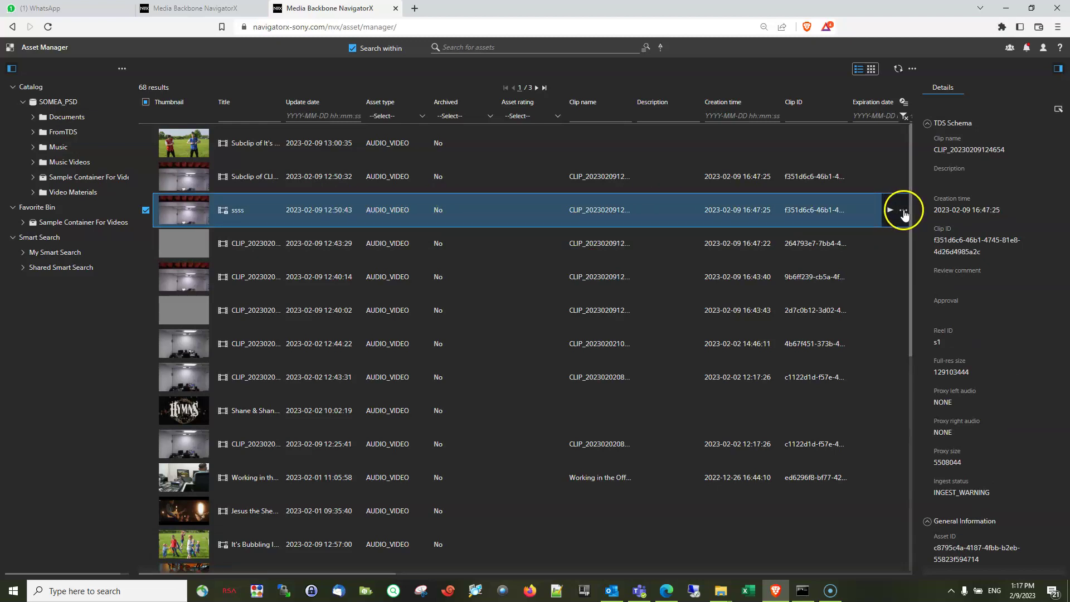
pyautogui.click(903, 215)
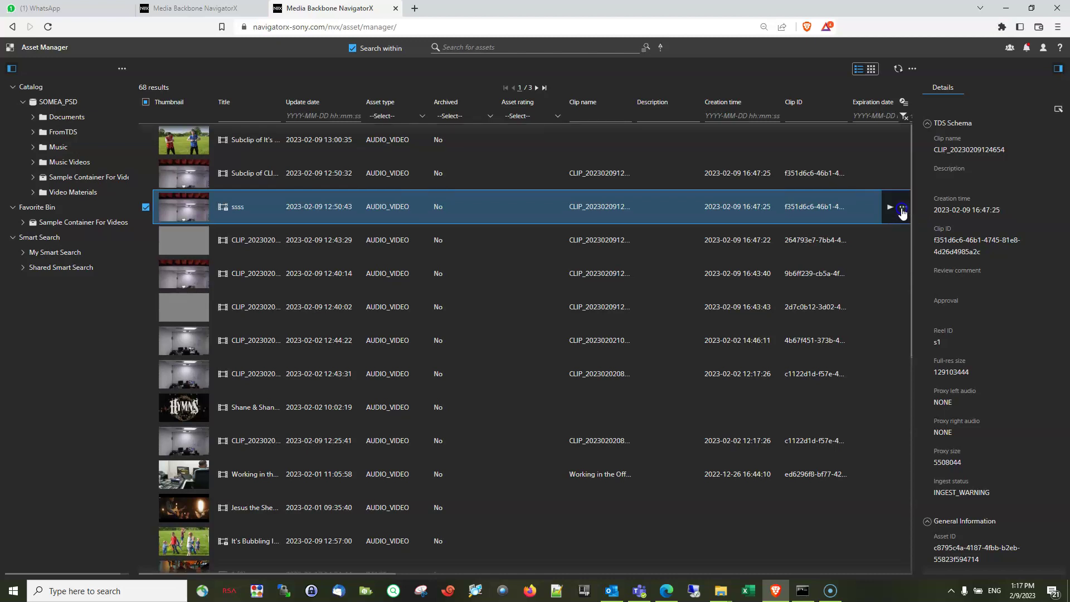
pyautogui.click(929, 250)
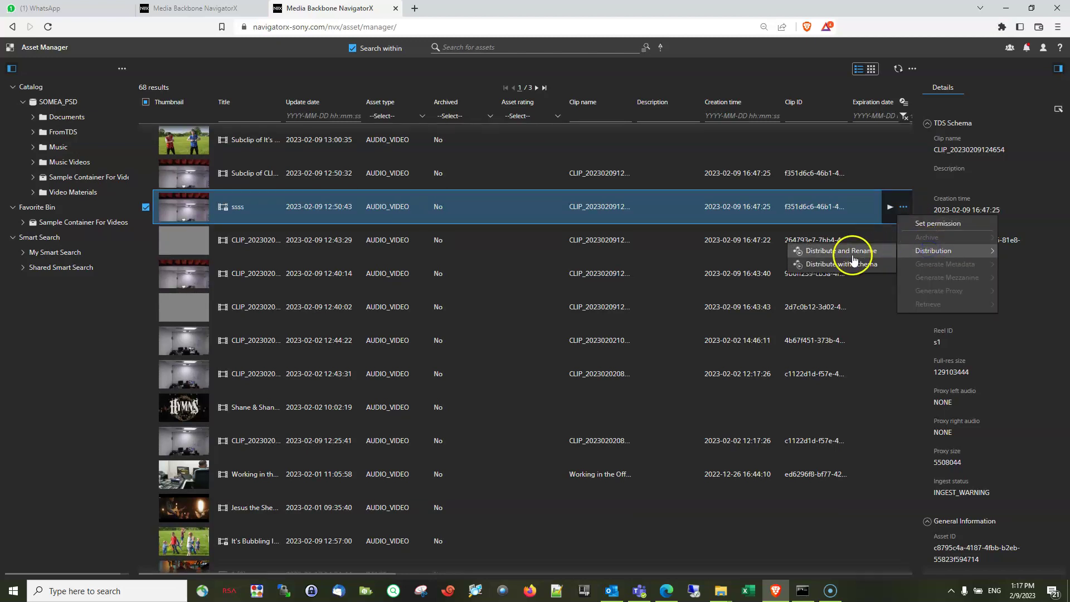
pyautogui.click(852, 251)
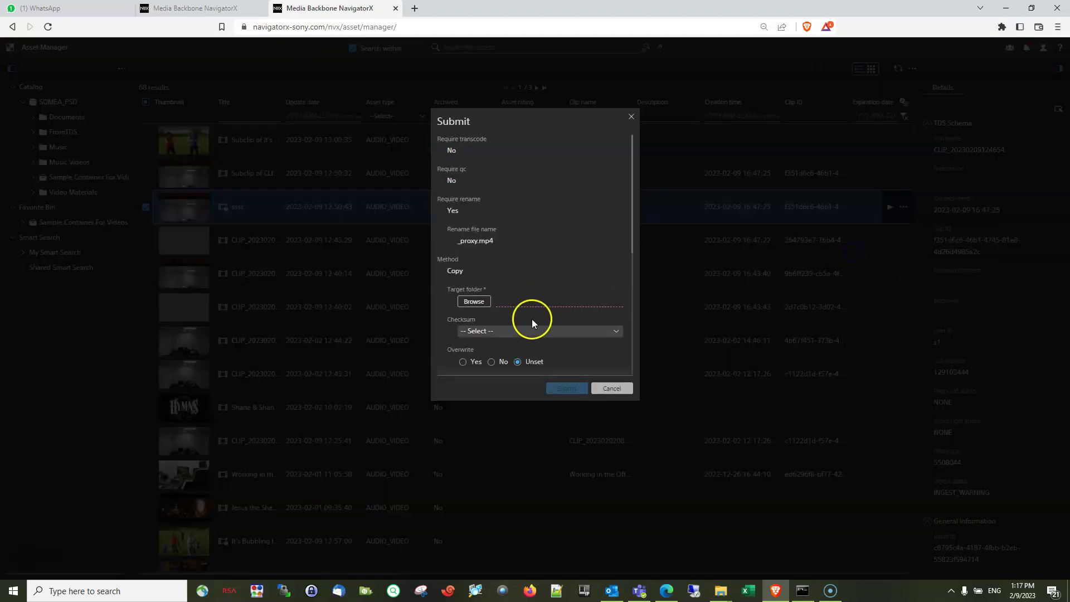
pyautogui.click(619, 389)
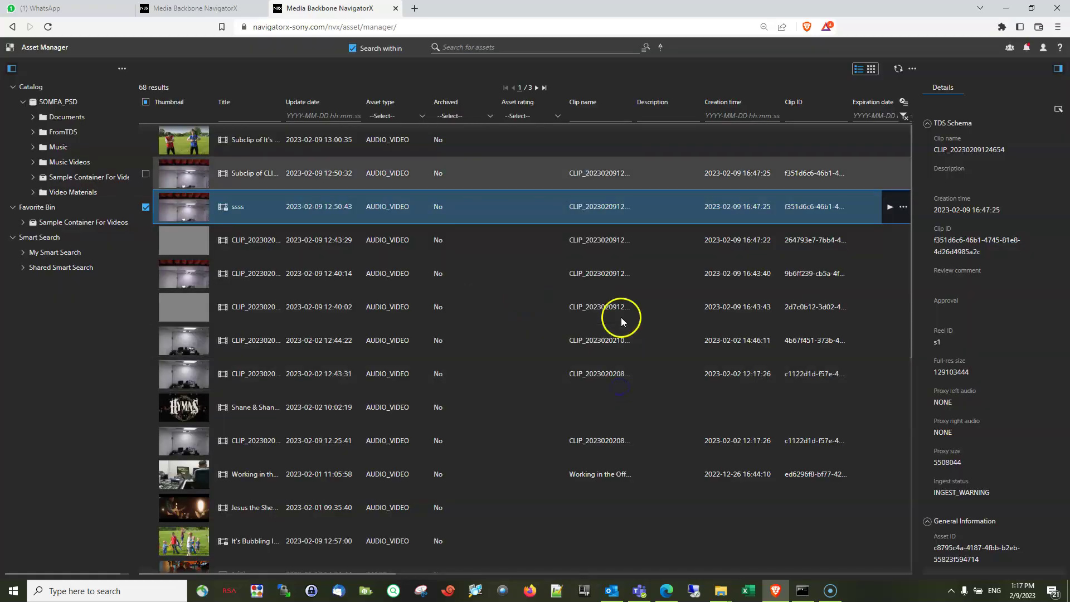
# Examine the status of the distribution workflows for "It's Bubbling In My Soul!" and ssss in the Workflow Monitor
pyautogui.click(232, 12)
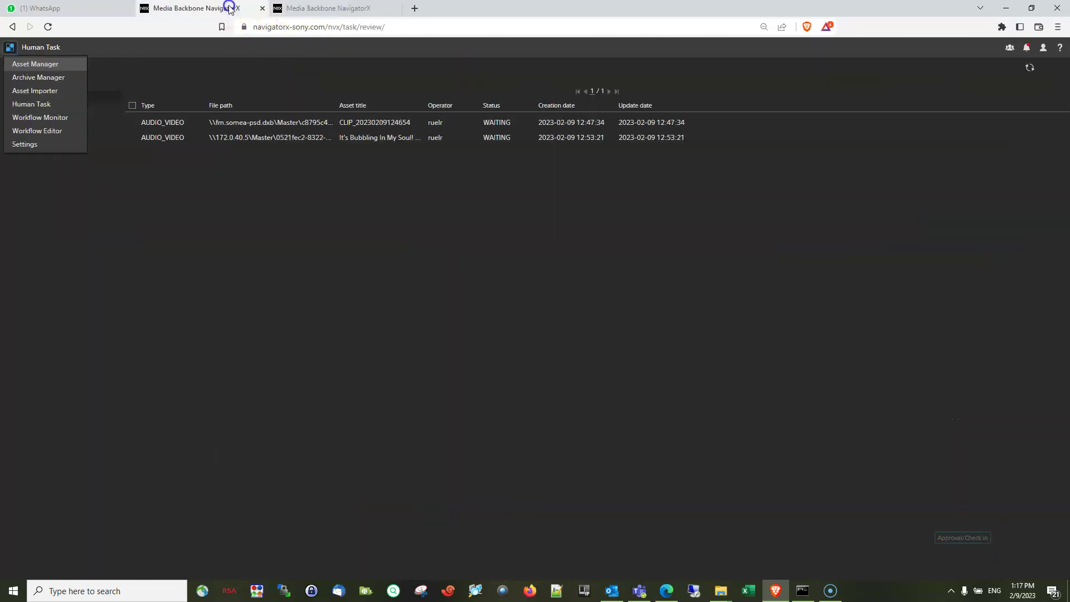
pyautogui.click(11, 48)
pyautogui.click(45, 138)
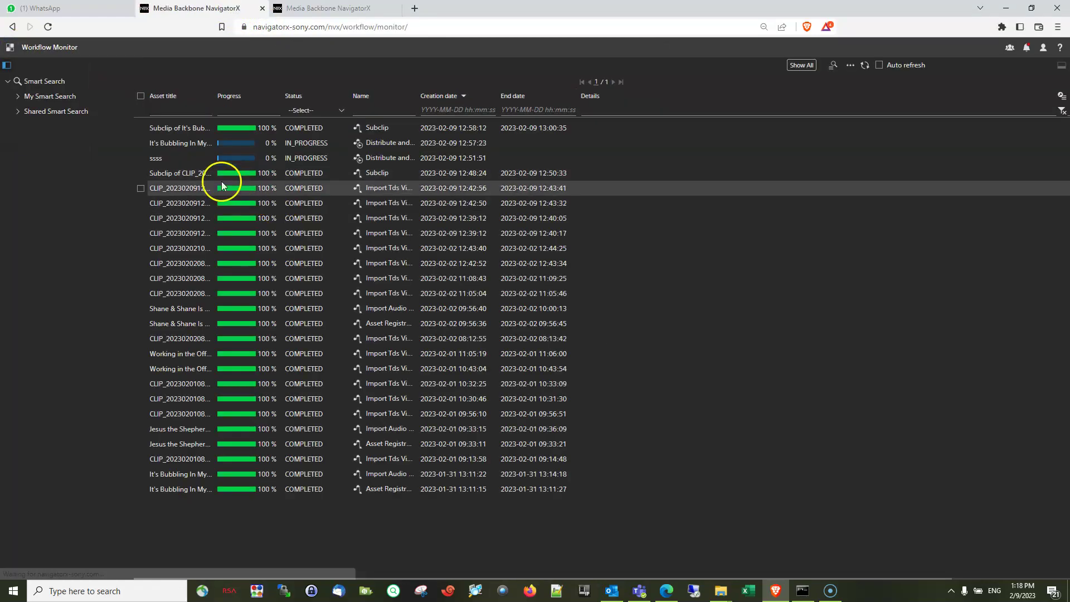
pyautogui.click(333, 144)
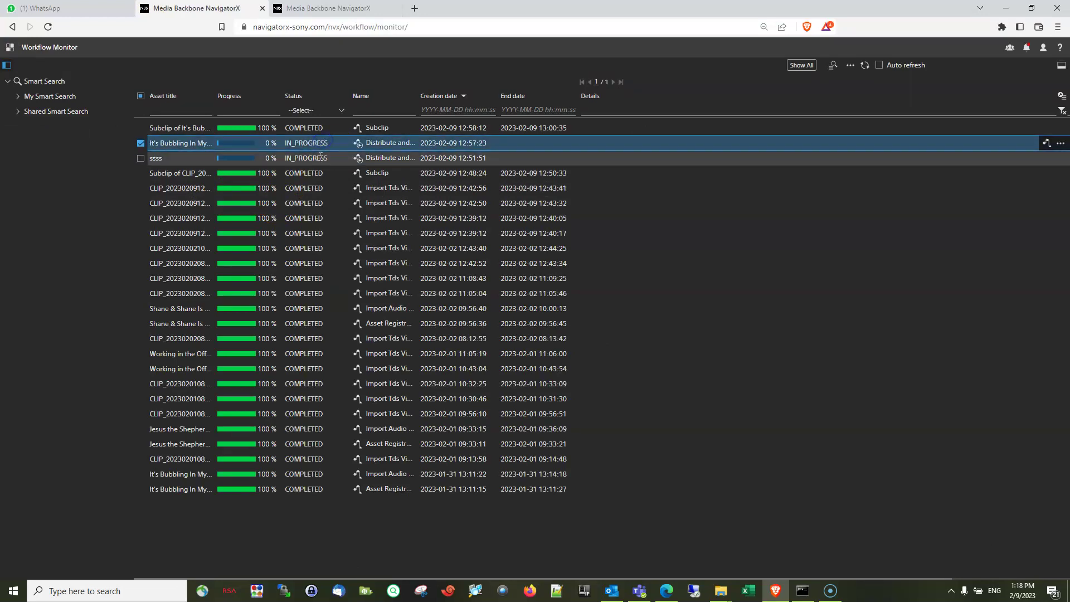
pyautogui.click(319, 158)
pyautogui.click(320, 144)
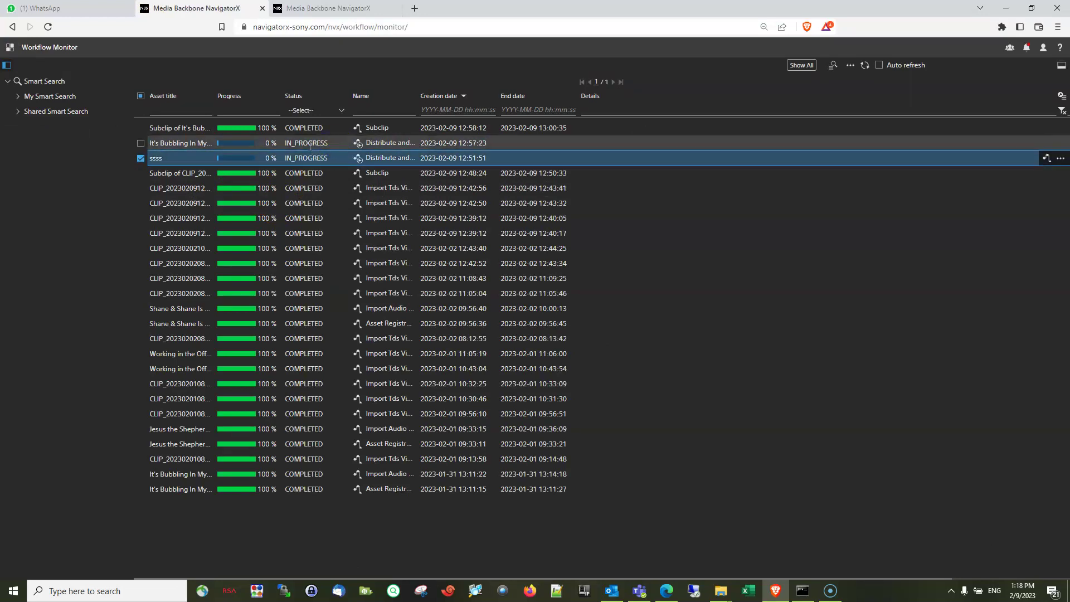
pyautogui.click(321, 159)
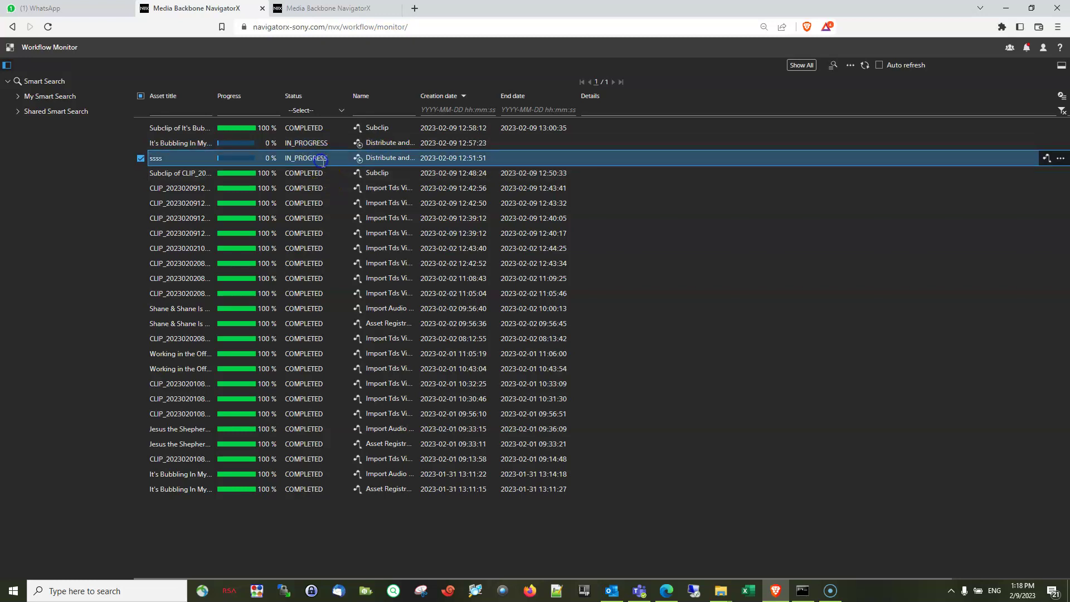
pyautogui.click(314, 144)
pyautogui.click(306, 158)
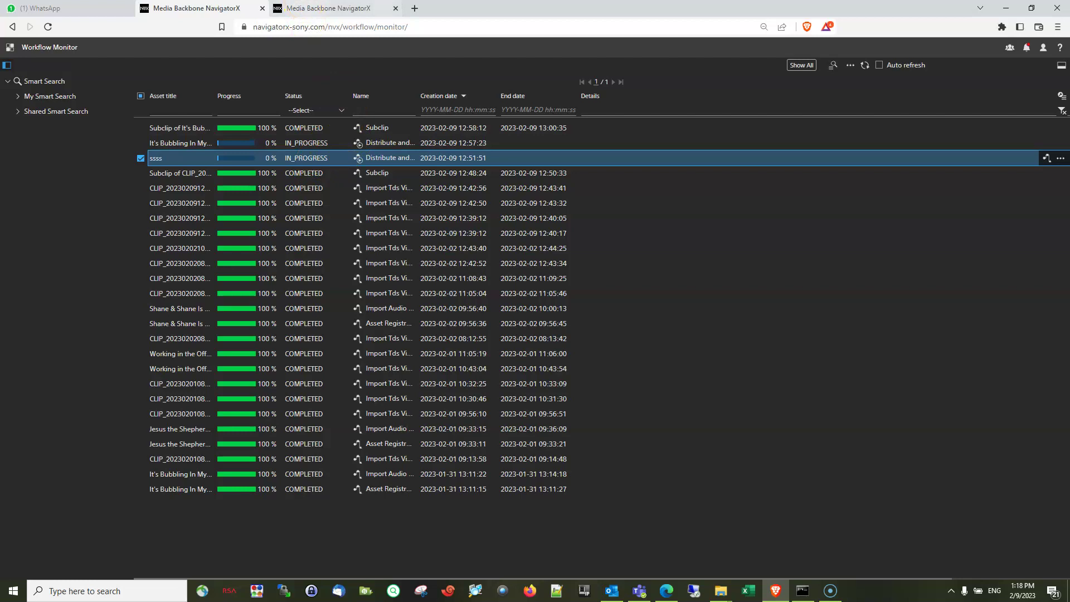
pyautogui.click(308, 5)
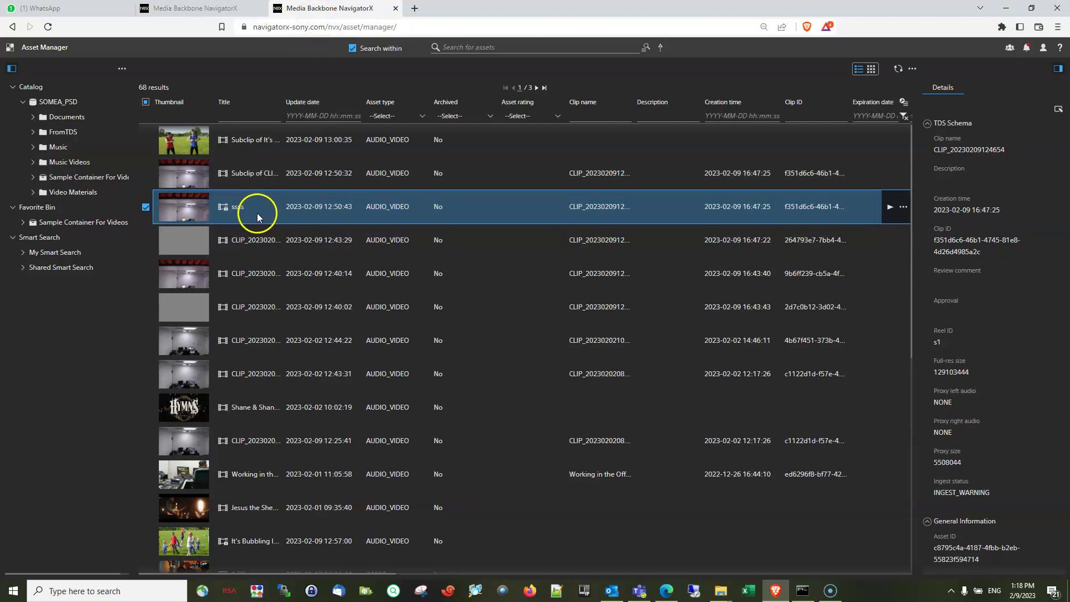
pyautogui.click(10, 46)
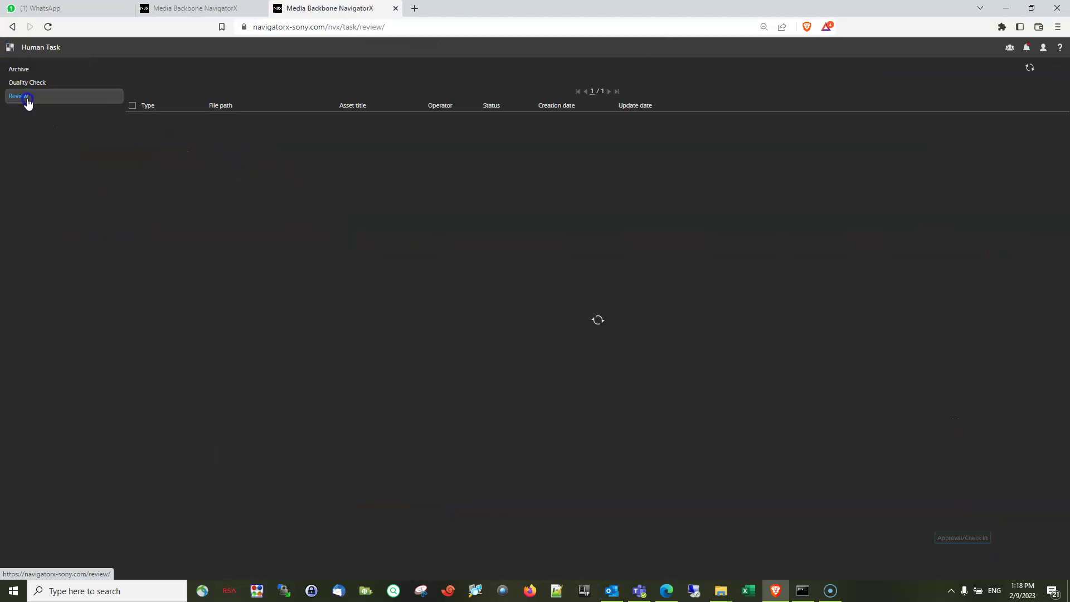
pyautogui.click(367, 123)
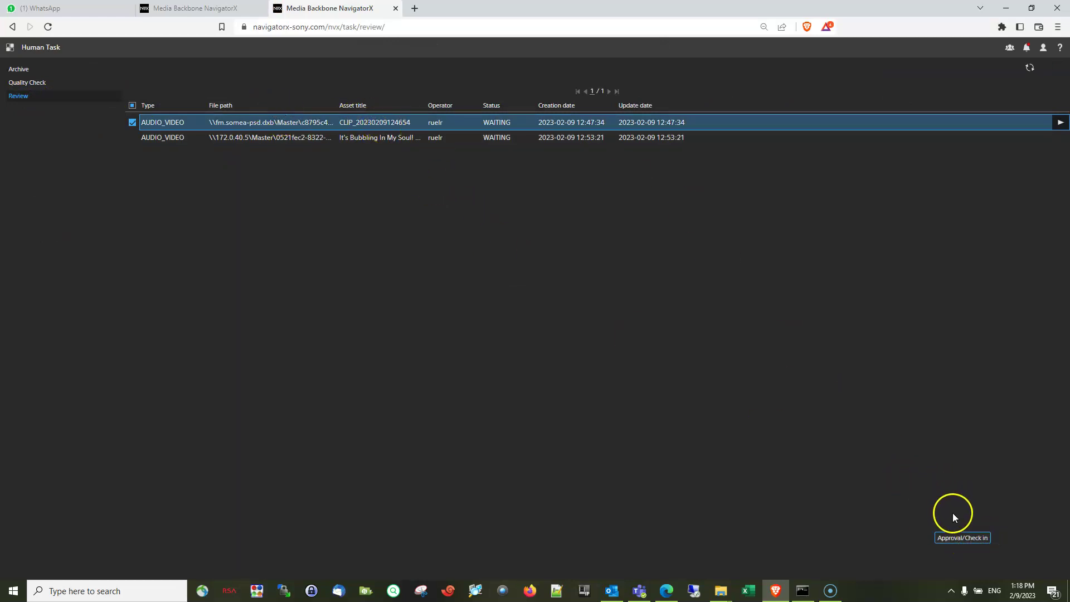
pyautogui.click(952, 541)
pyautogui.click(573, 277)
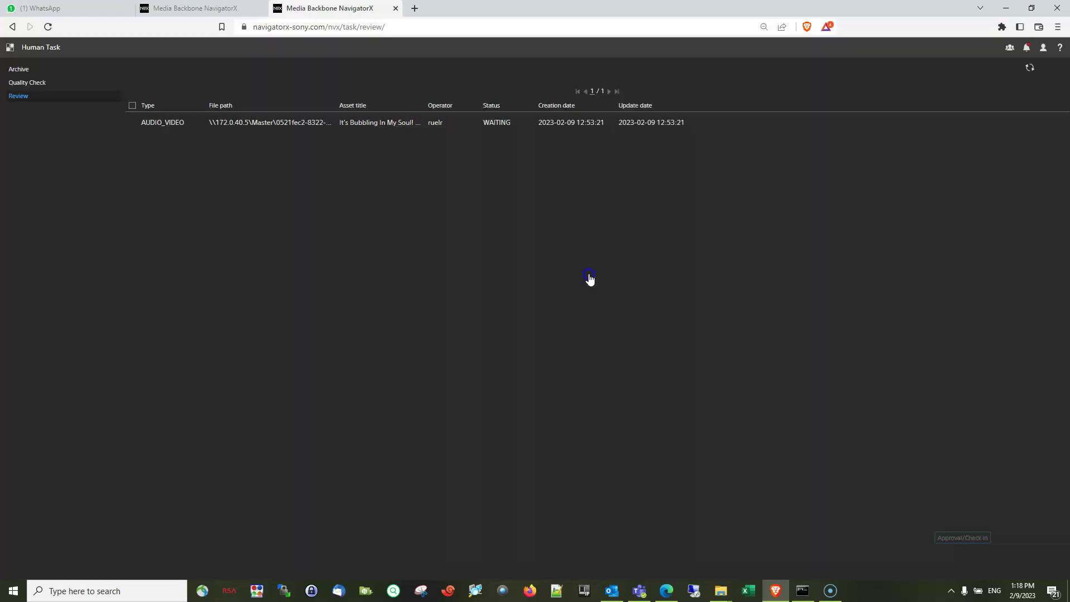
# Approve and check in the "It's Bubbling In My Soul!" asset from the review list
pyautogui.click(306, 122)
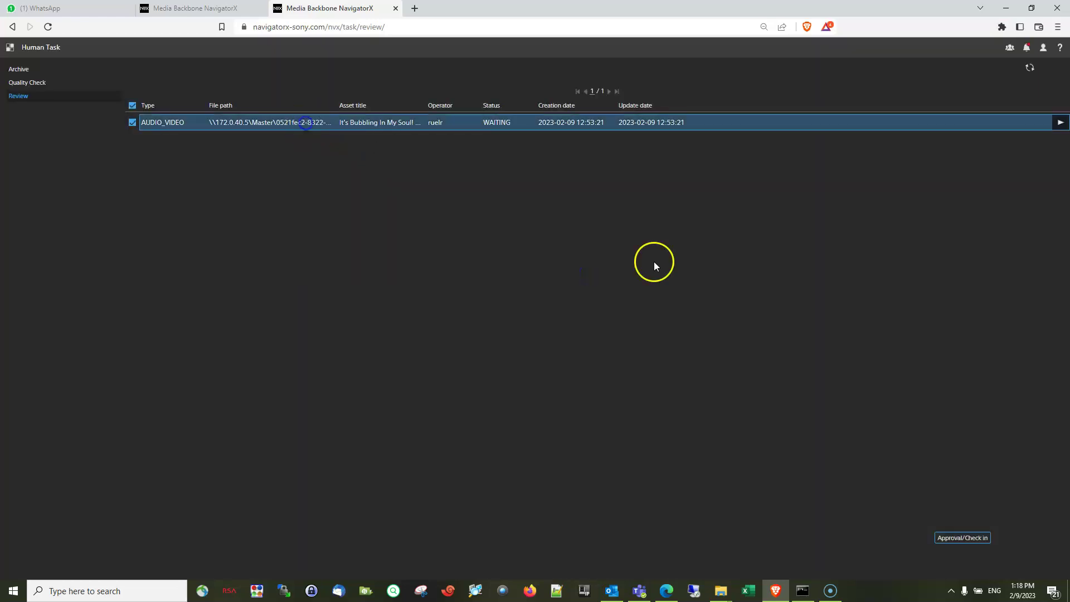
pyautogui.click(978, 539)
pyautogui.click(587, 275)
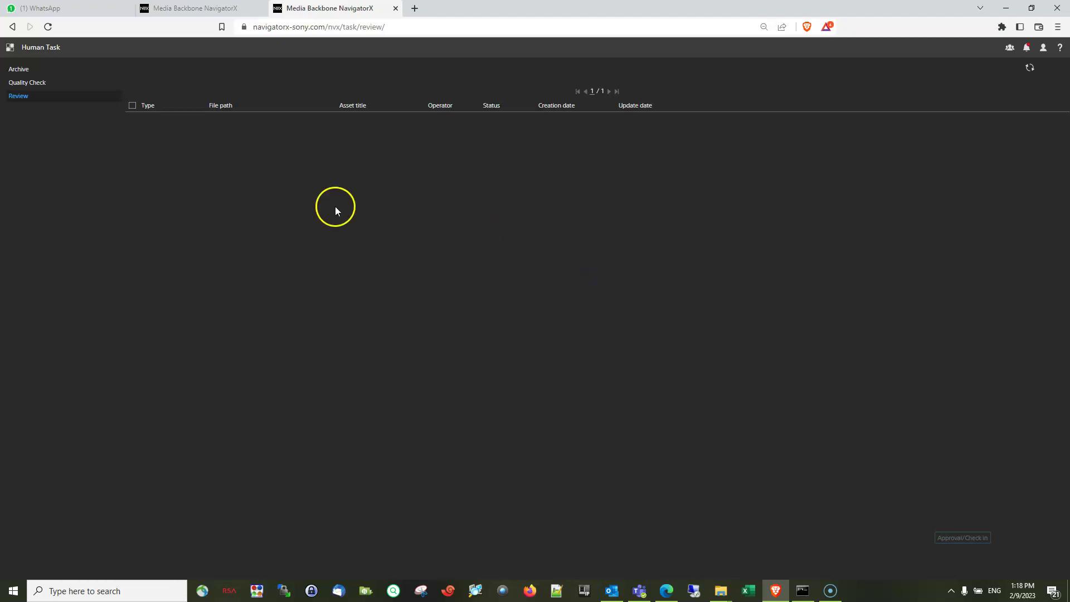
# Check the progress of the two distribution workflows in the Workflow Monitor and open the list of application modules
pyautogui.click(177, 8)
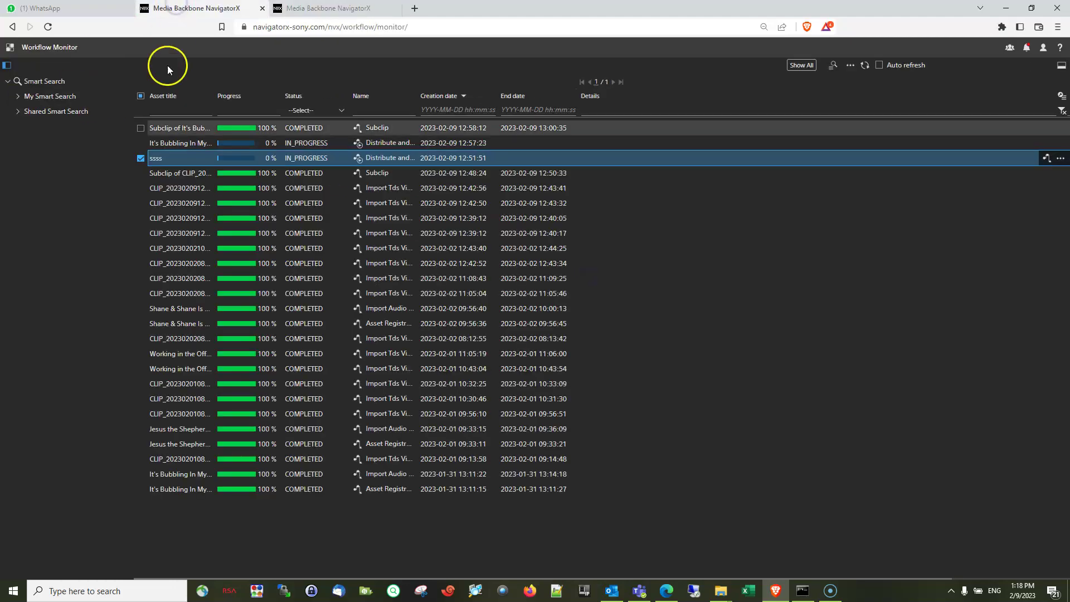
pyautogui.click(880, 65)
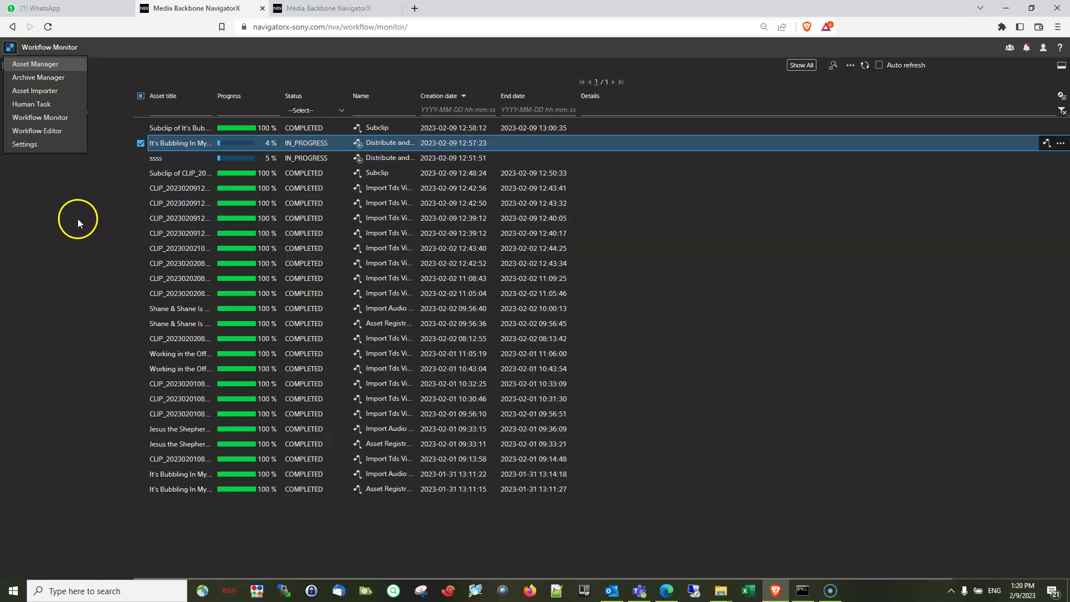
pyautogui.click(68, 245)
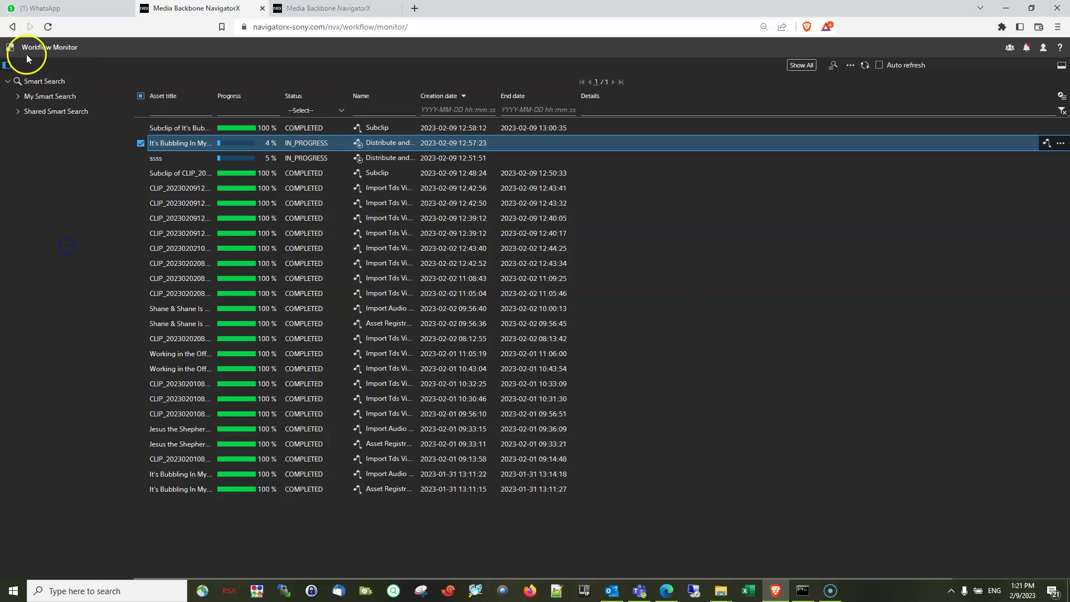
pyautogui.click(11, 48)
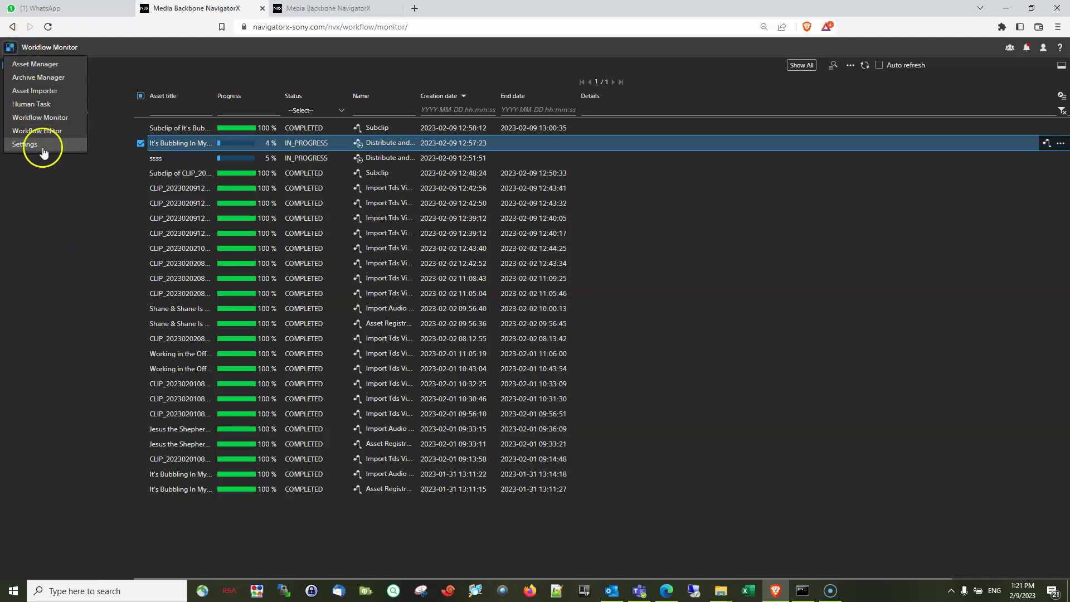
# Examine the latest archive tasks and the review list in Human Task
pyautogui.click(40, 104)
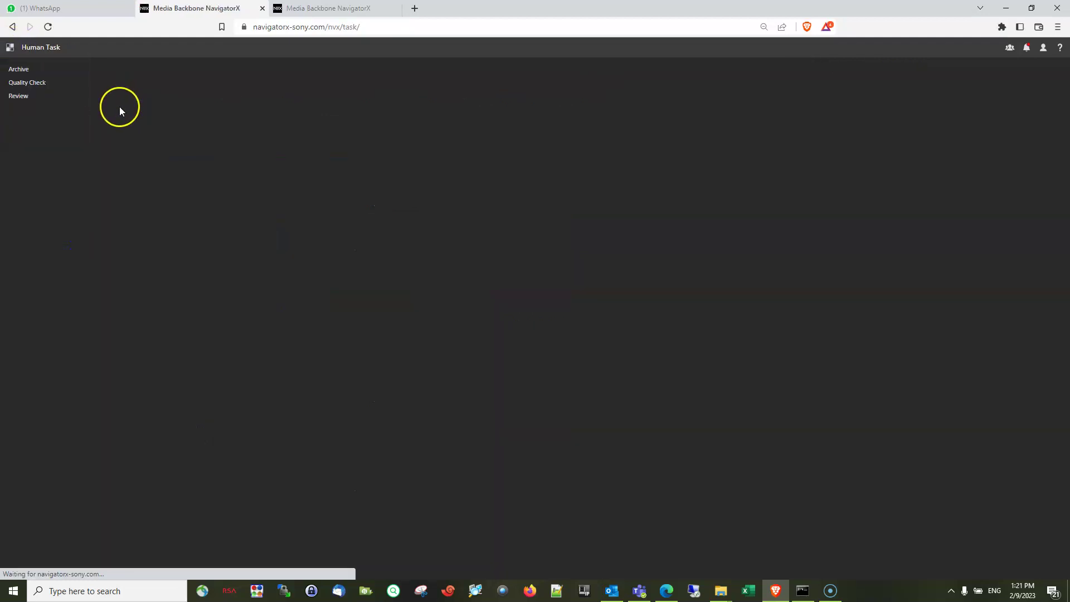
pyautogui.click(25, 71)
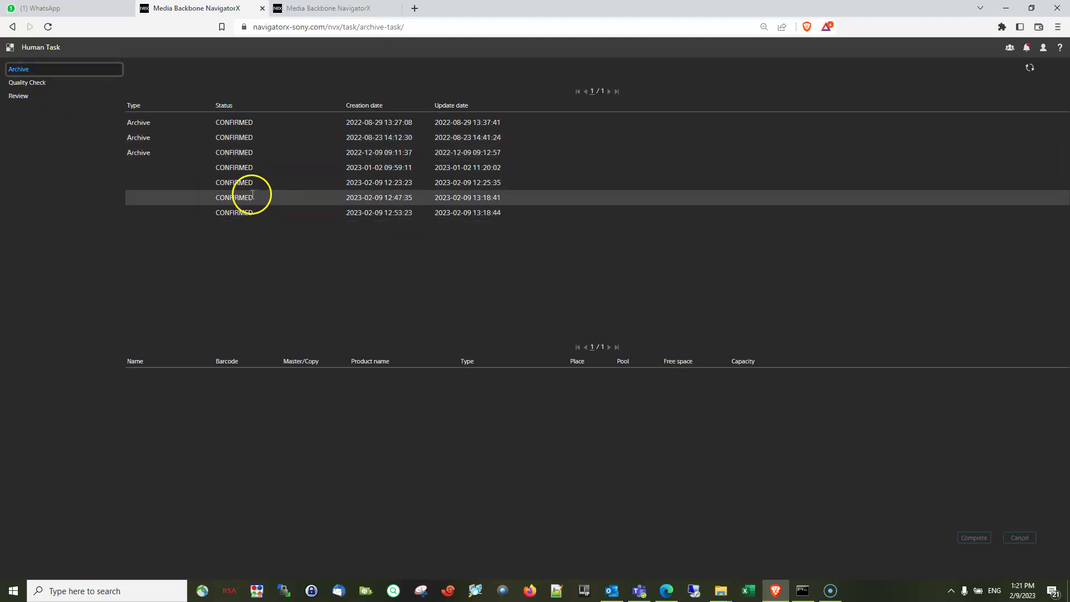
pyautogui.click(250, 197)
pyautogui.click(225, 212)
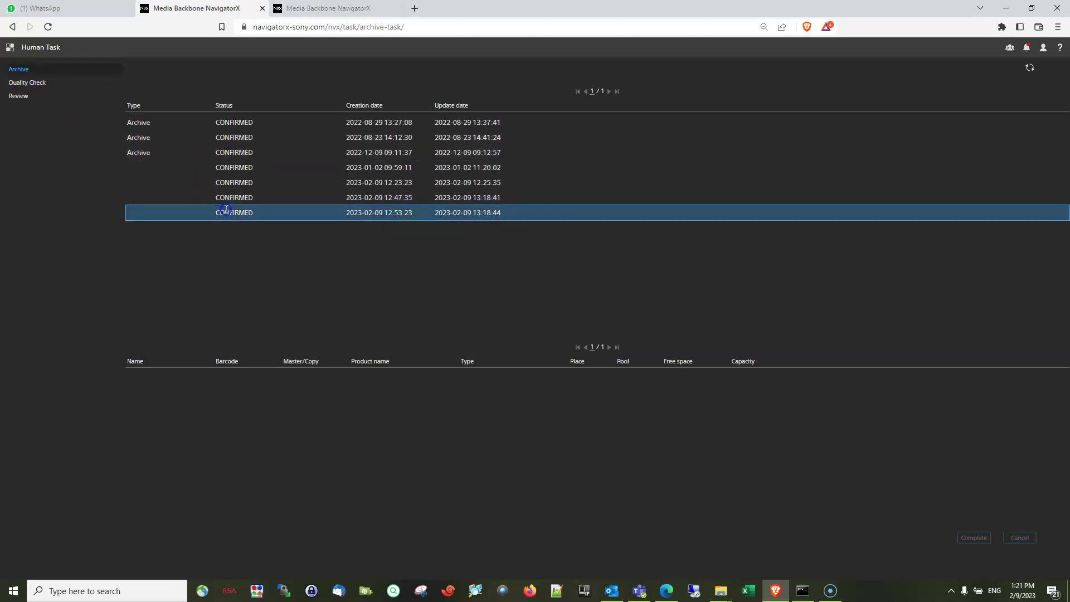
pyautogui.click(38, 95)
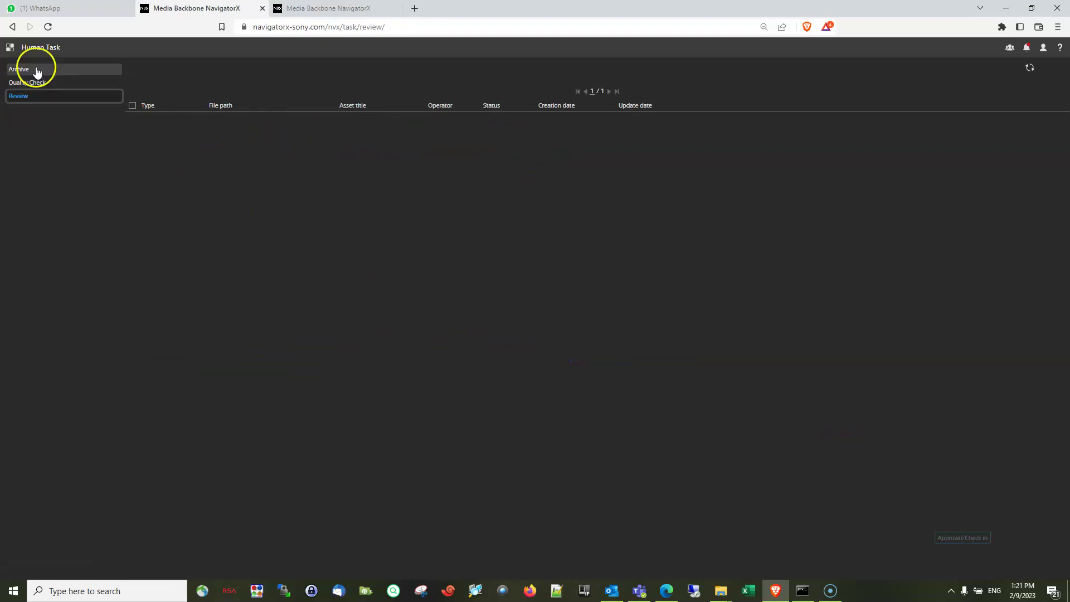
# Check the ssss and "It's Bubbling In My Soul!" assets in the Asset Manager list
pyautogui.click(326, 10)
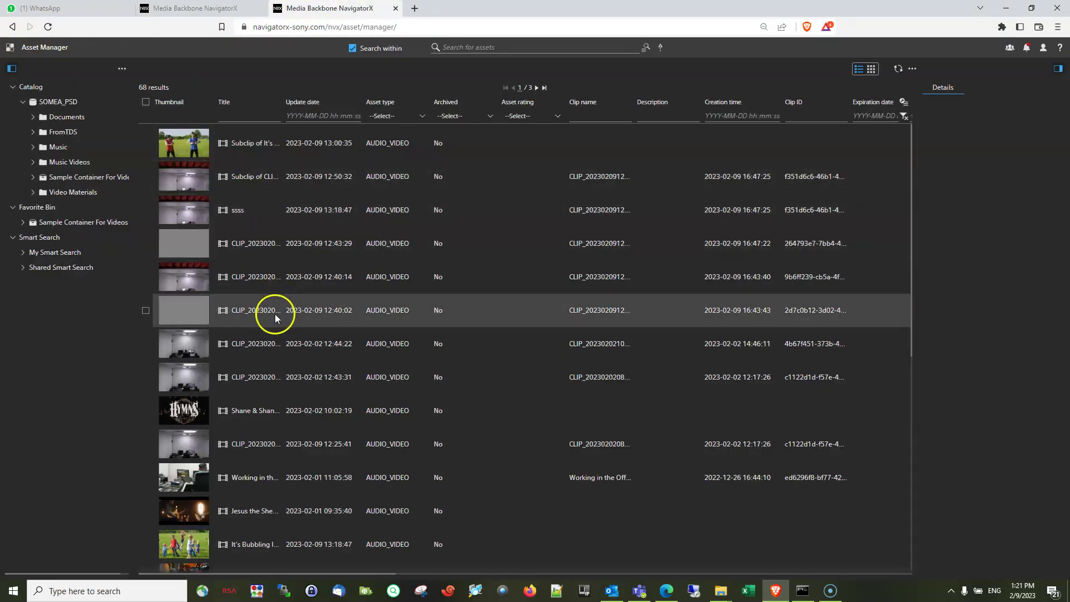
pyautogui.click(250, 214)
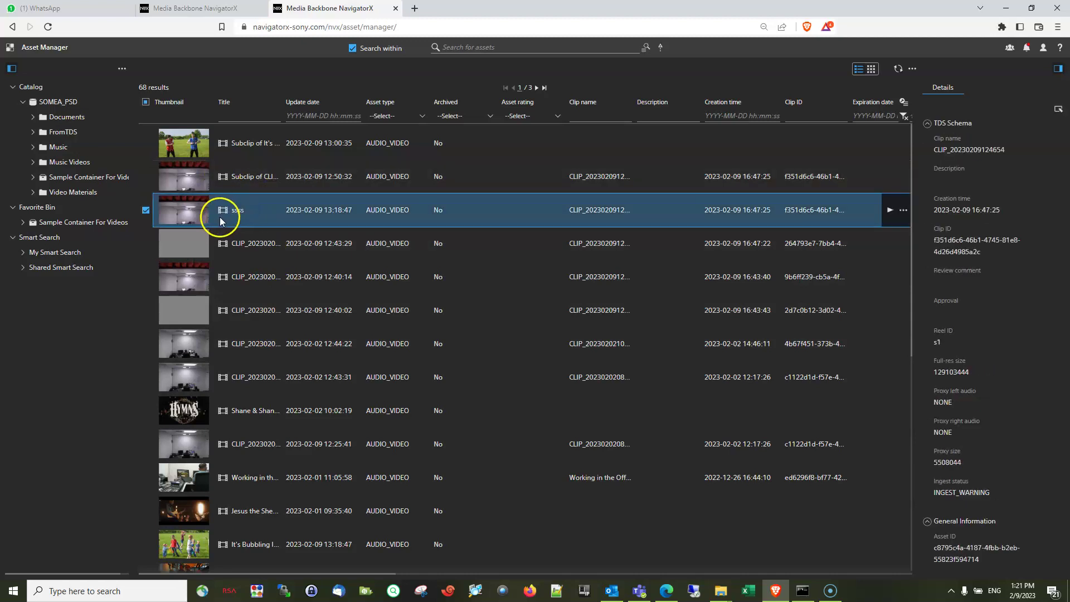
pyautogui.click(246, 544)
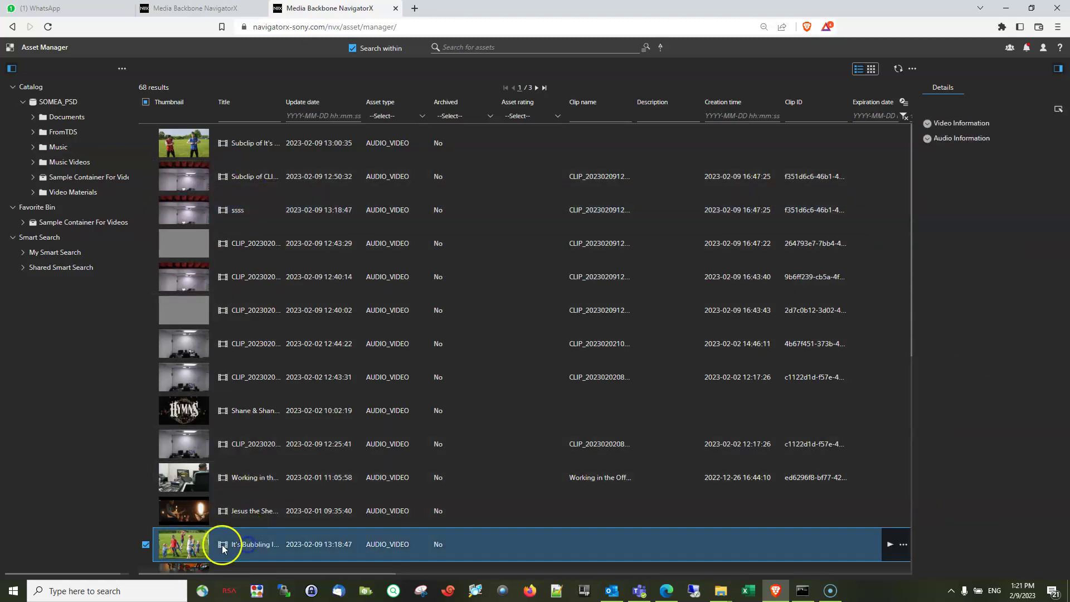